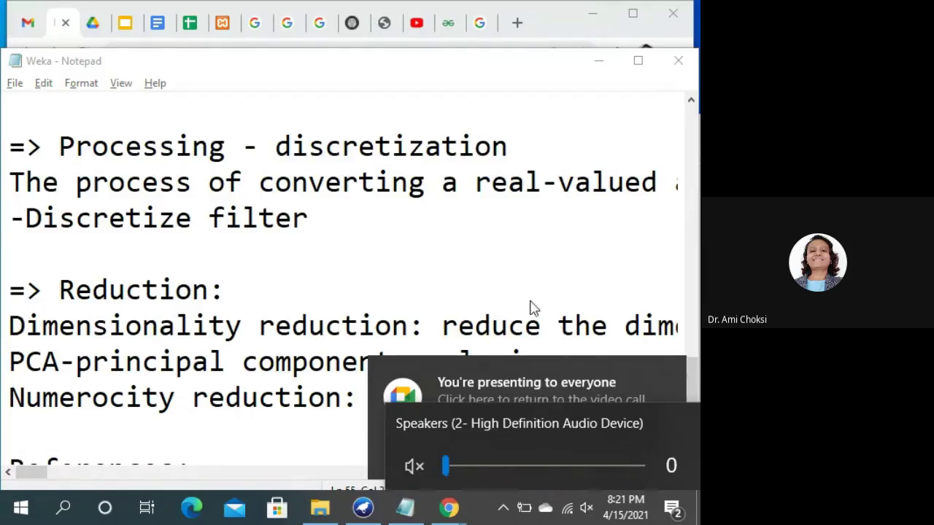
- Dismiss the popups, change the 'Reduction:' heading to 'Data Reduction:' and save the notes
left_click(551, 265)
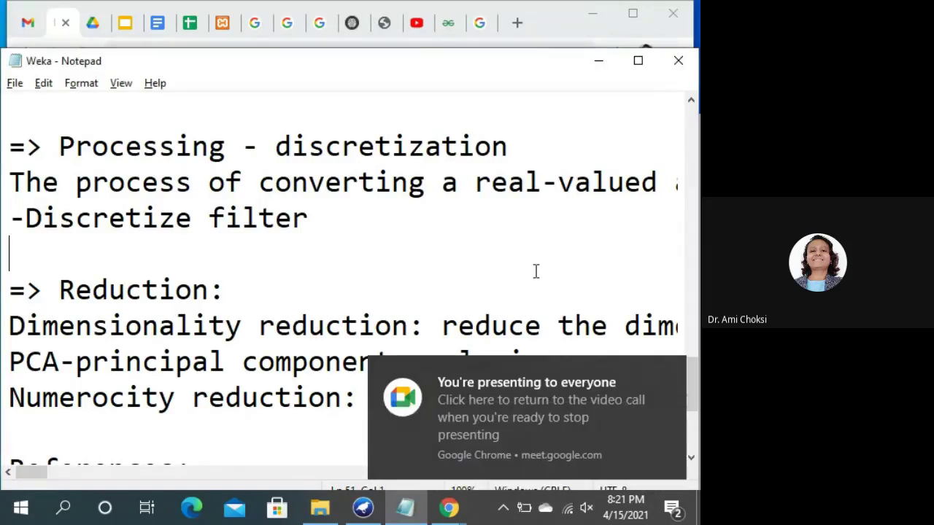
left_click(666, 371)
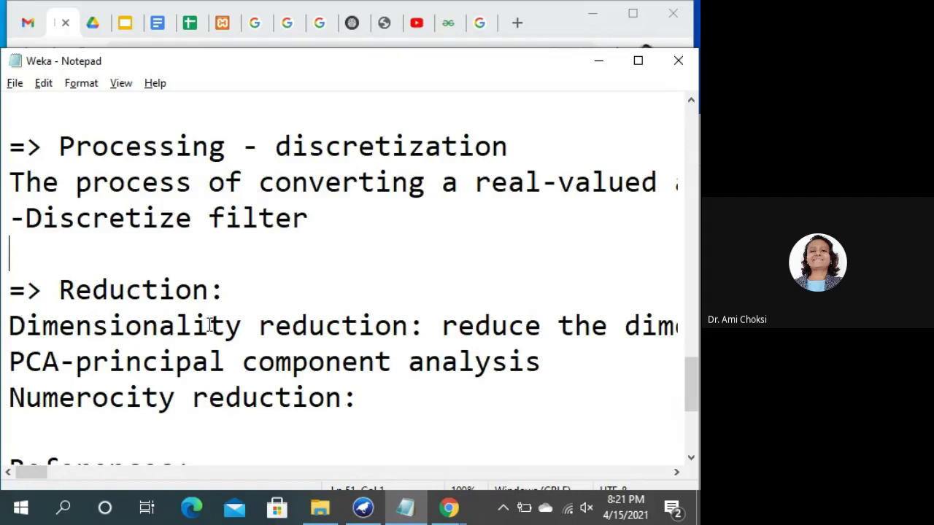
left_click(58, 284)
type("Data")
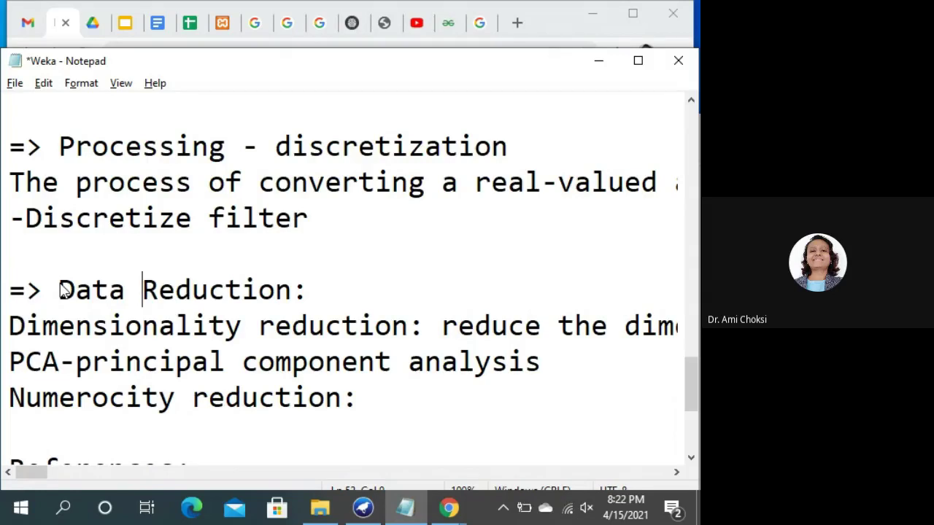
key("ctrl+s")
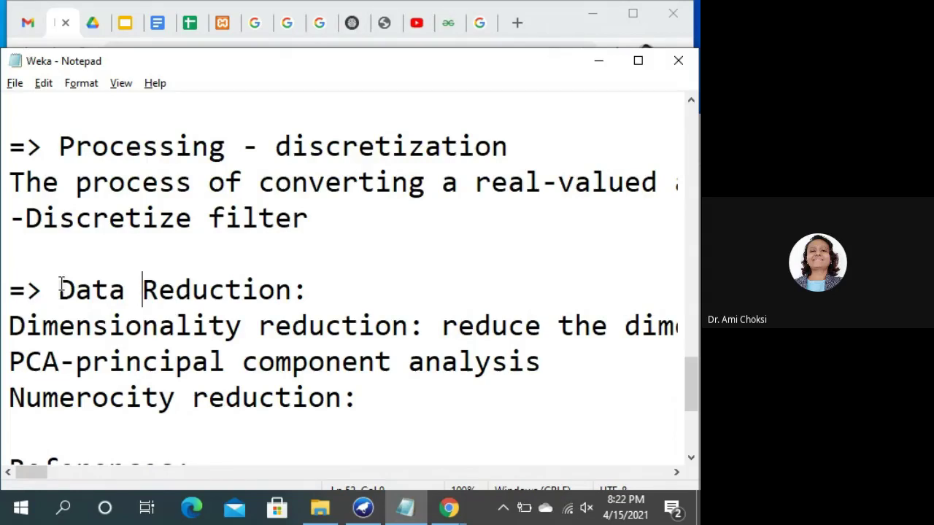
- Move the cursor to the end of the 'Numerocity reduction:' line
key("Down")
key("Right")
key("Right")
key("Right")
key("Down")
key("Down")
key("Up")
key("Up")
key("Right")
key("Right")
key("Right")
key("Right")
key("Right")
key("Right")
key("Right")
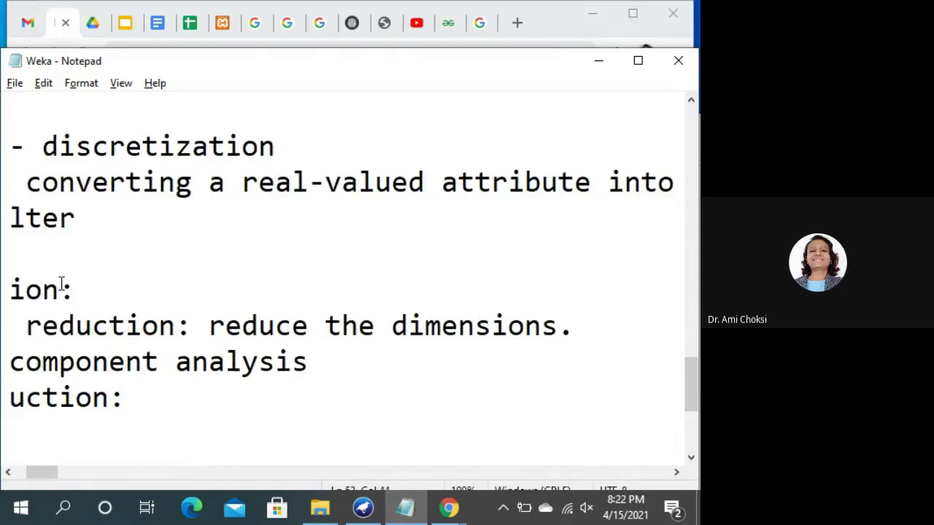
key("Home")
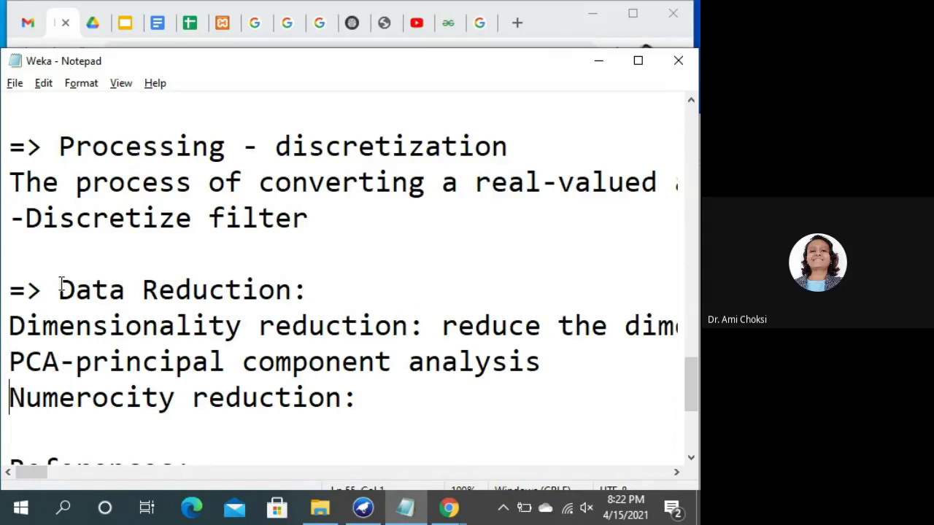
key("End")
- Complete the Numerocity reduction note with 'reduce the number.'
type("re")
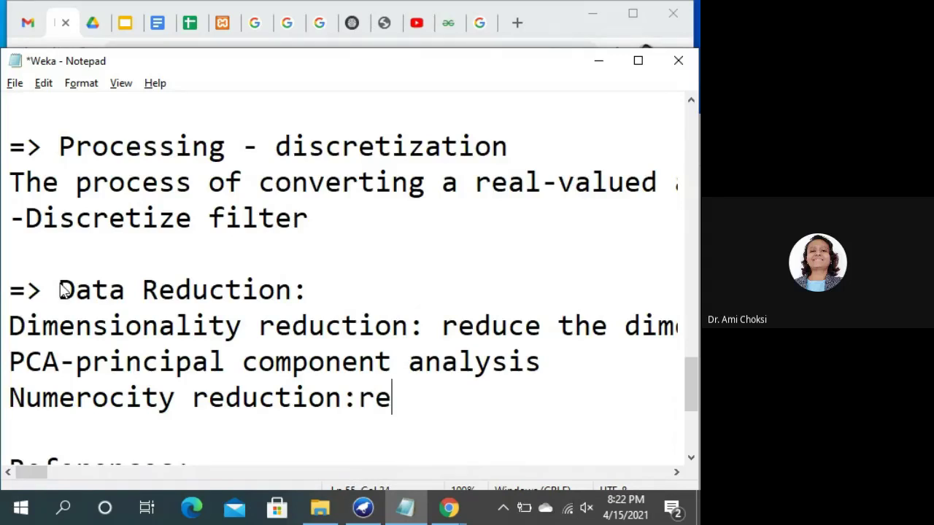
type("duce ")
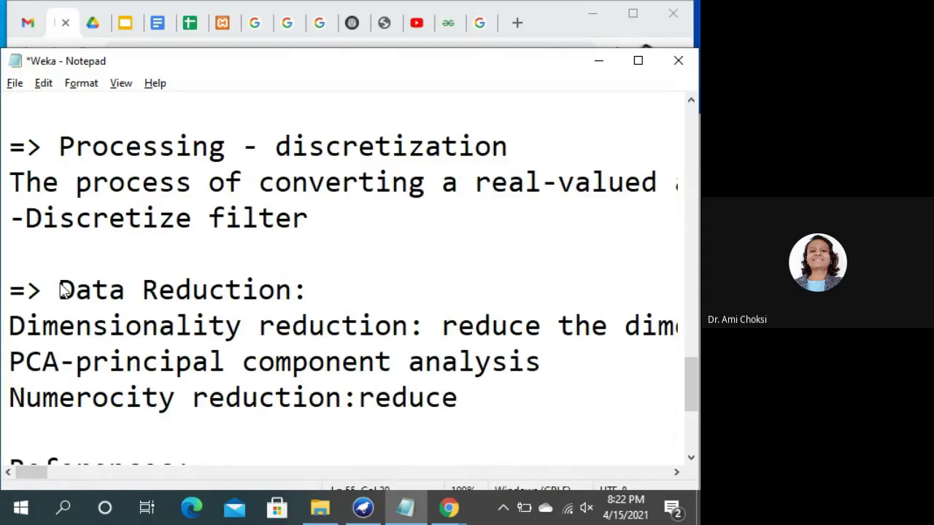
type("the nu")
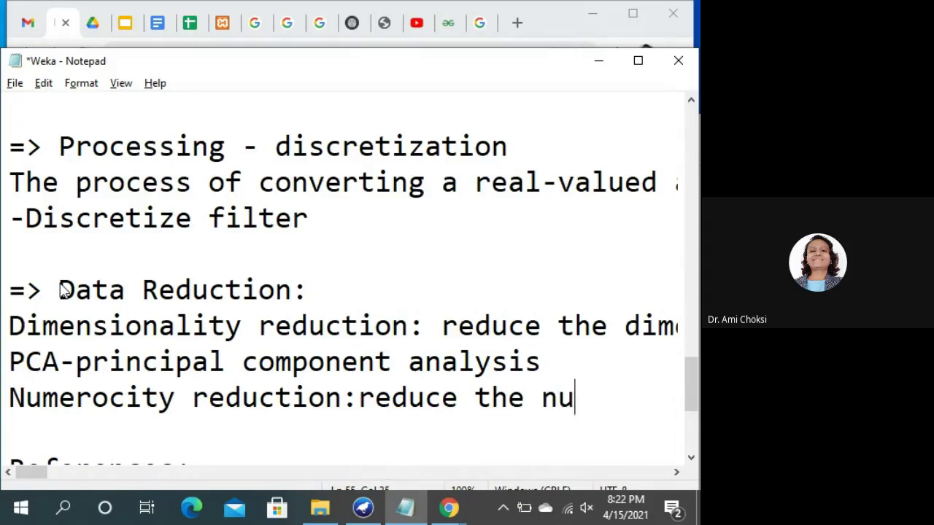
type("mber")
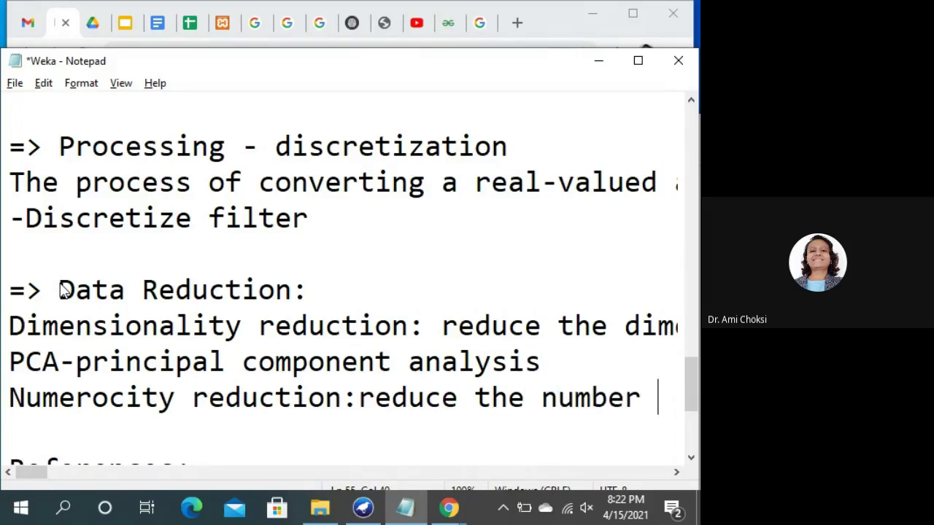
key("BackSpace")
type(".")
- Bullet the PCA line with '-', add a '-histogram' item below, and save
key("Up")
key("Home")
type("-")
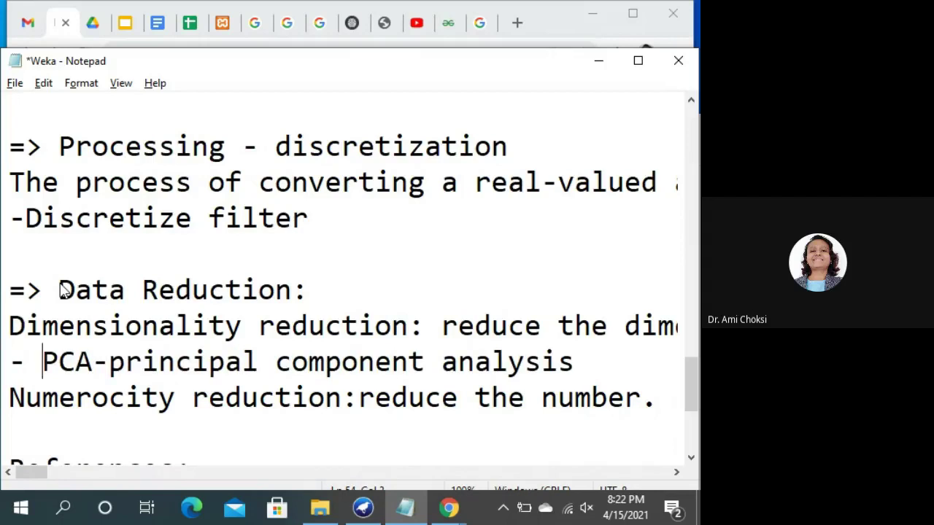
key("Down")
key("Down")
type("-hi")
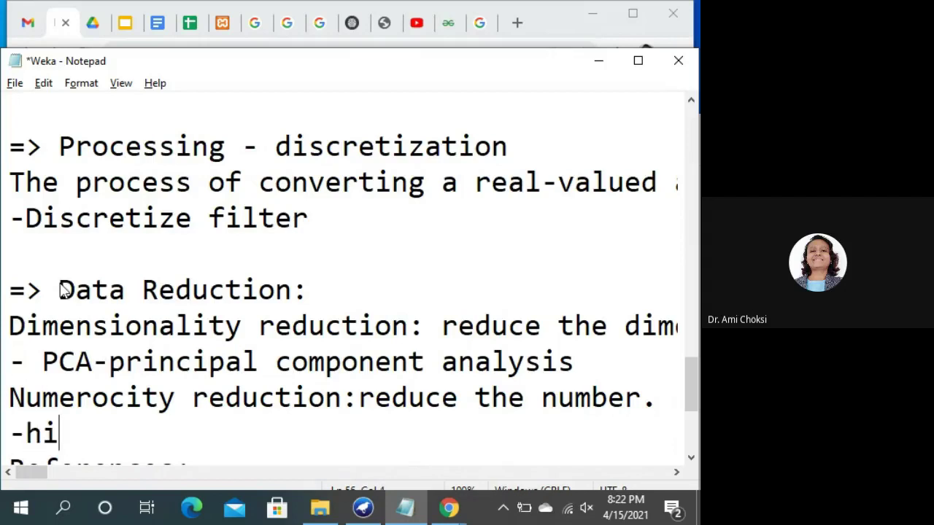
type("st")
type("ogra")
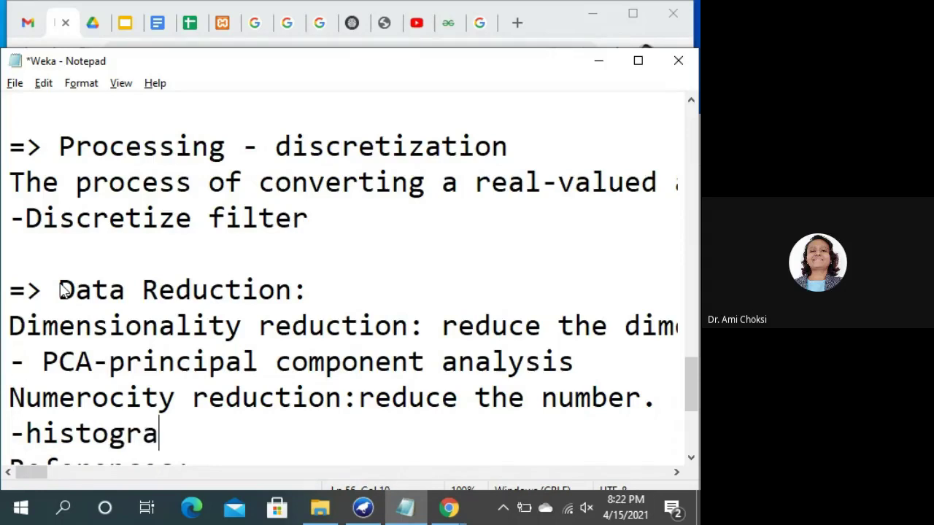
type("m")
key("ctrl+s")
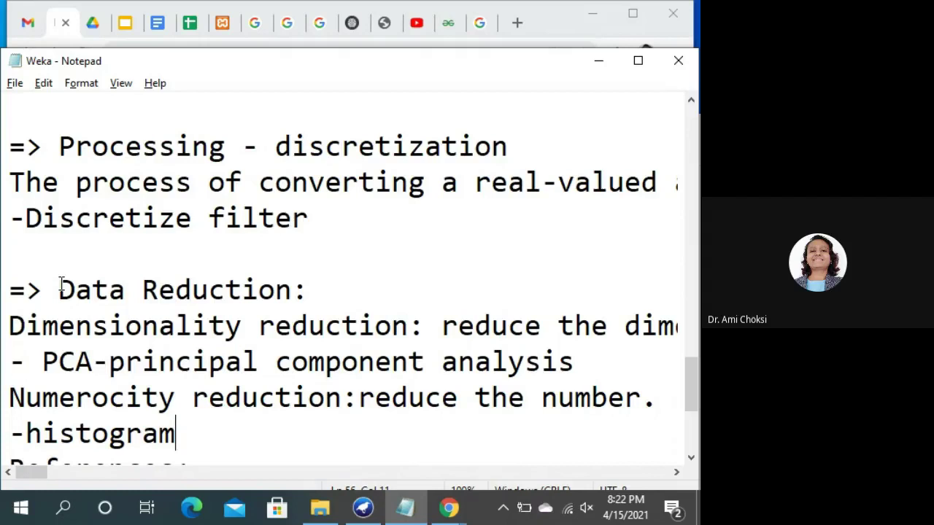
- Scroll to the top of the notes and briefly highlight the course name and code
key("Page_Up")
key("Page_Up")
key("Page_Up")
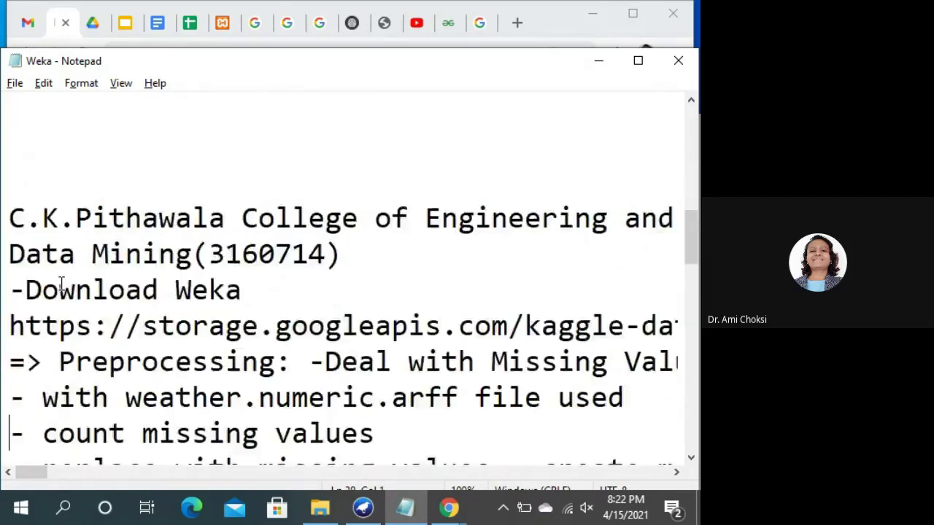
key("Page_Up")
key("Up")
key("Up")
key("Up")
key("Down")
key("Down")
key("Down")
left_click_drag(85, 255, 407, 267)
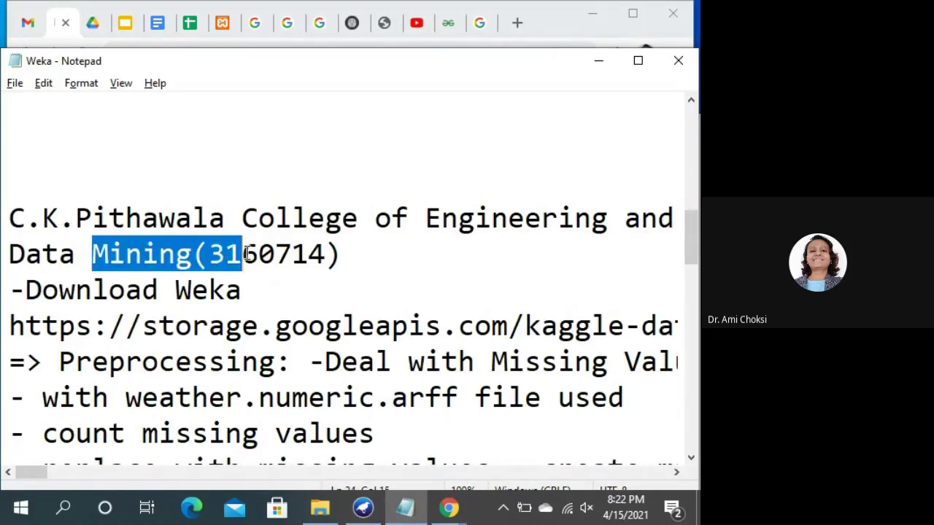
left_click(396, 264)
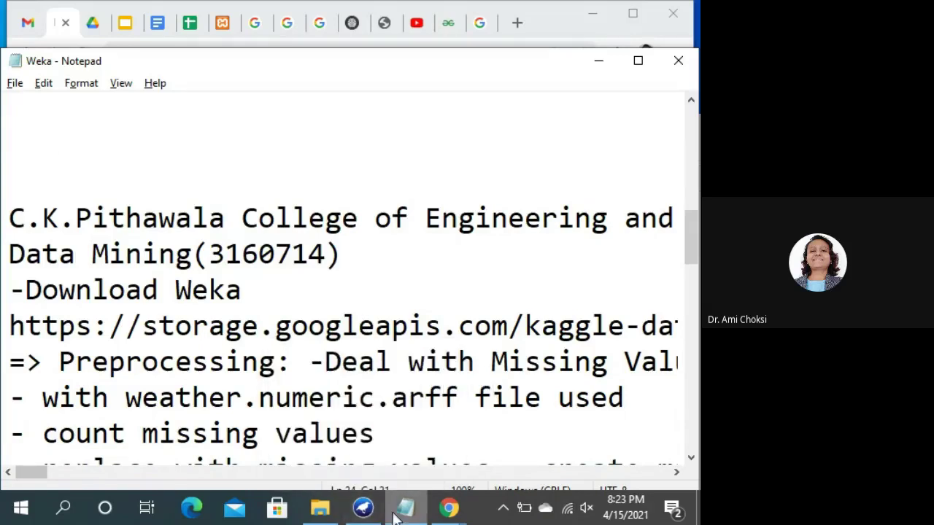
- Launch the Weka Explorer and start opening a dataset file
left_click(365, 514)
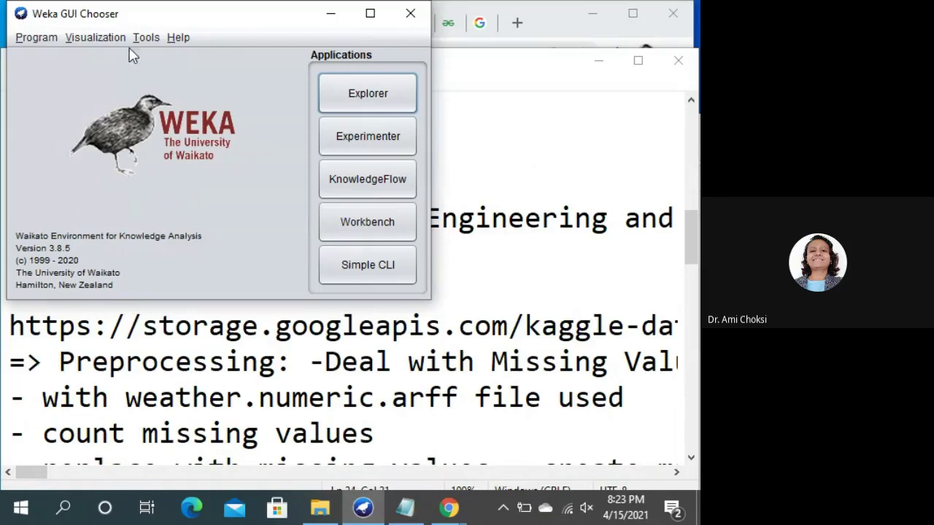
left_click(346, 94)
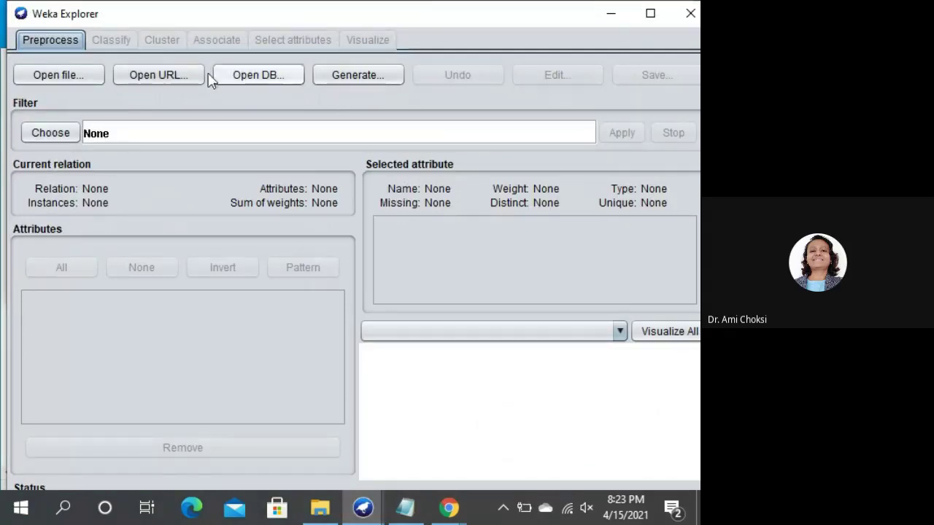
left_click(47, 76)
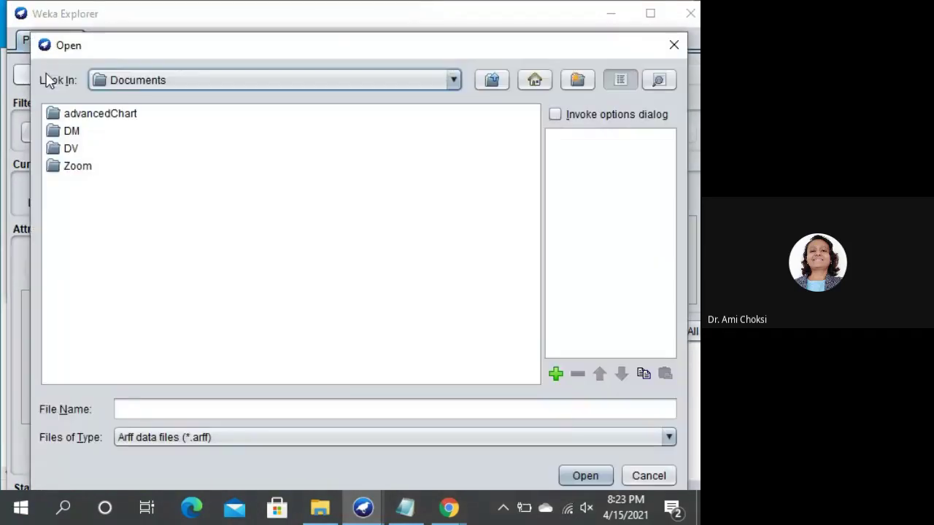
left_click(212, 80)
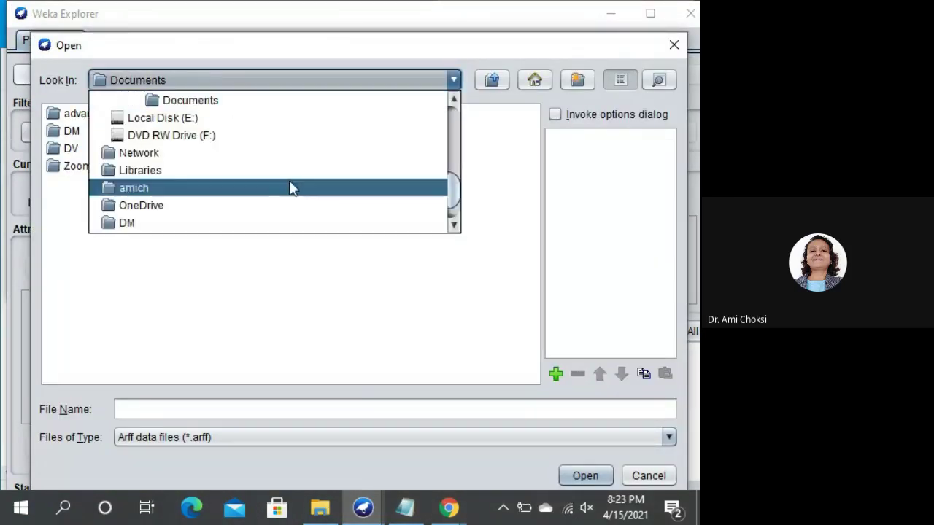
scroll(290, 186, "up", 2)
scroll(289, 189, "up", 1)
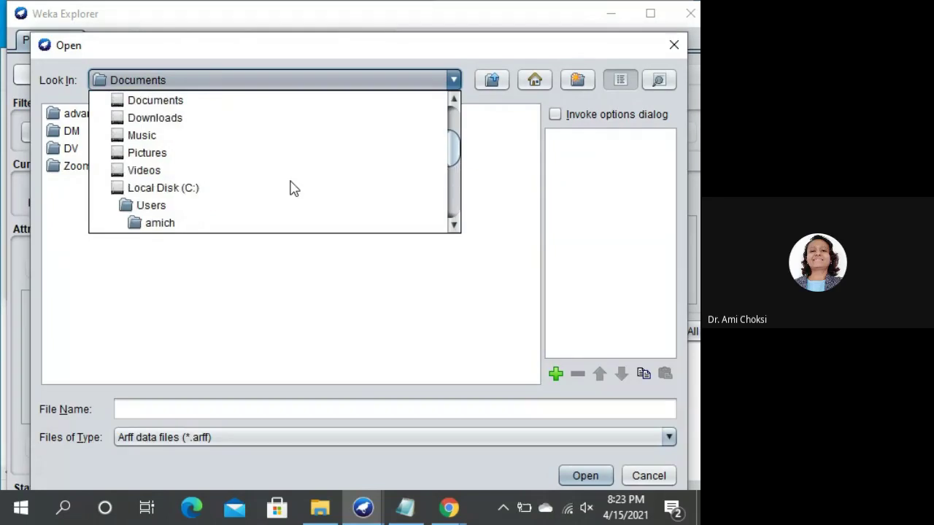
- Browse to C:\Program Files\Weka-3-8-5\data and load weather.numeric.arff
left_click(227, 191)
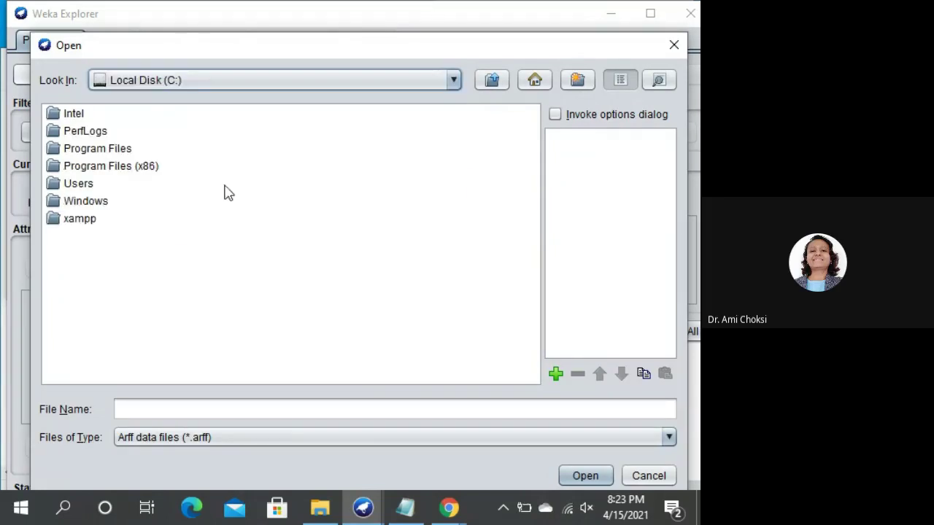
double_click(97, 148)
double_click(343, 120)
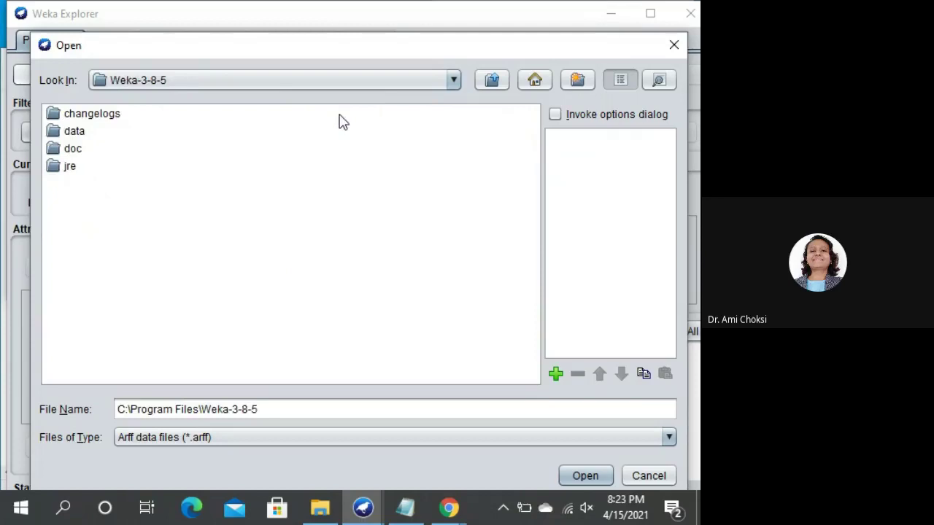
double_click(67, 131)
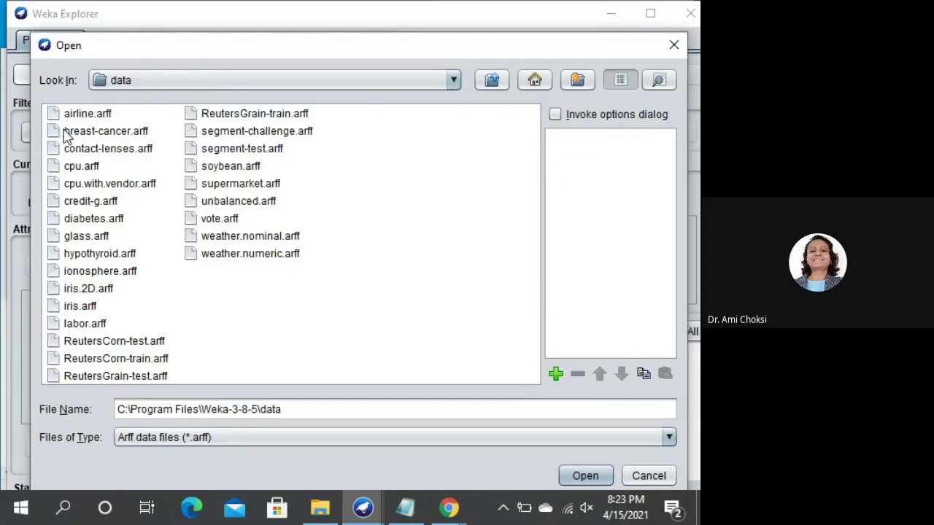
left_click(273, 257)
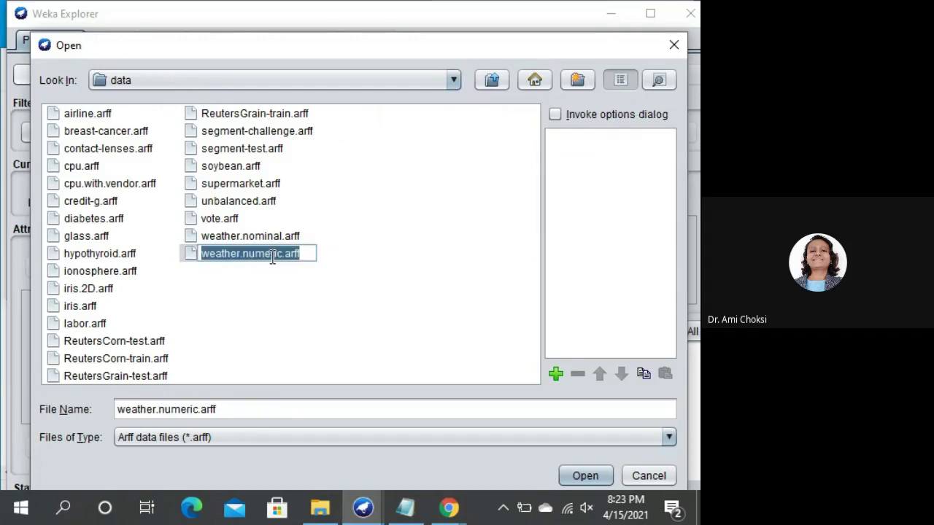
left_click(590, 476)
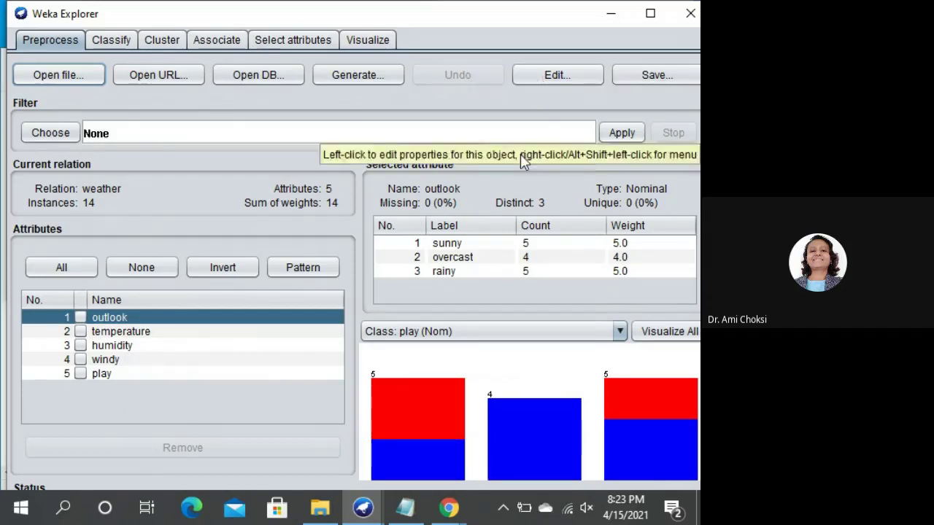
left_click(540, 80)
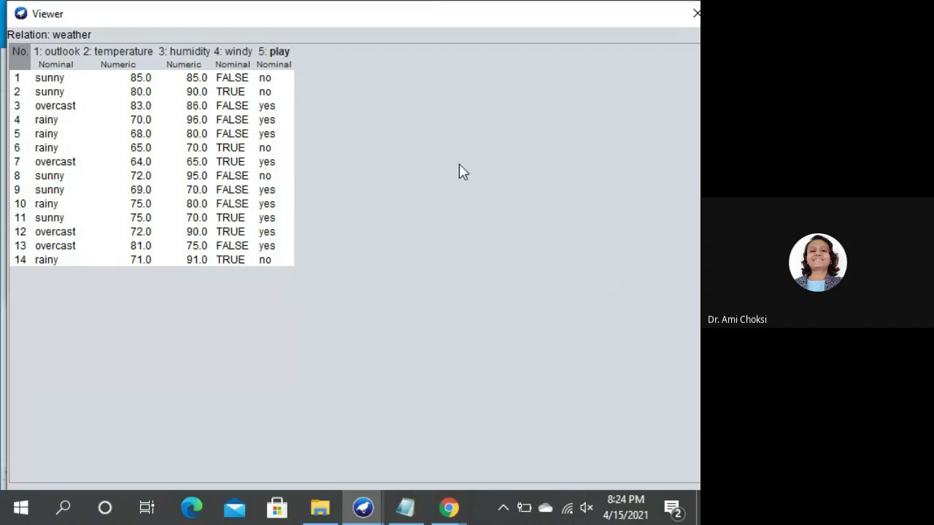
left_click(697, 12)
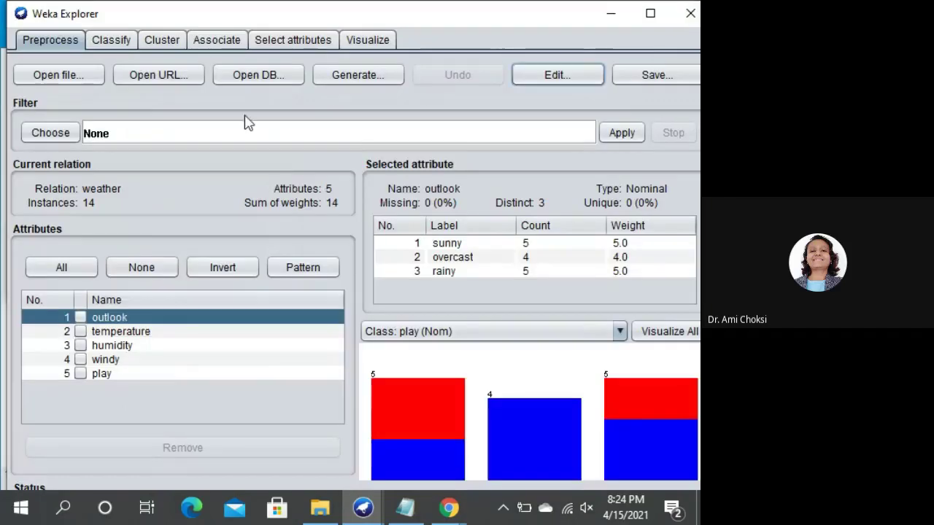
- Browse the filters > unsupervised > attribute list, then dismiss it with Escape, leaving the filter as None
left_click(41, 139)
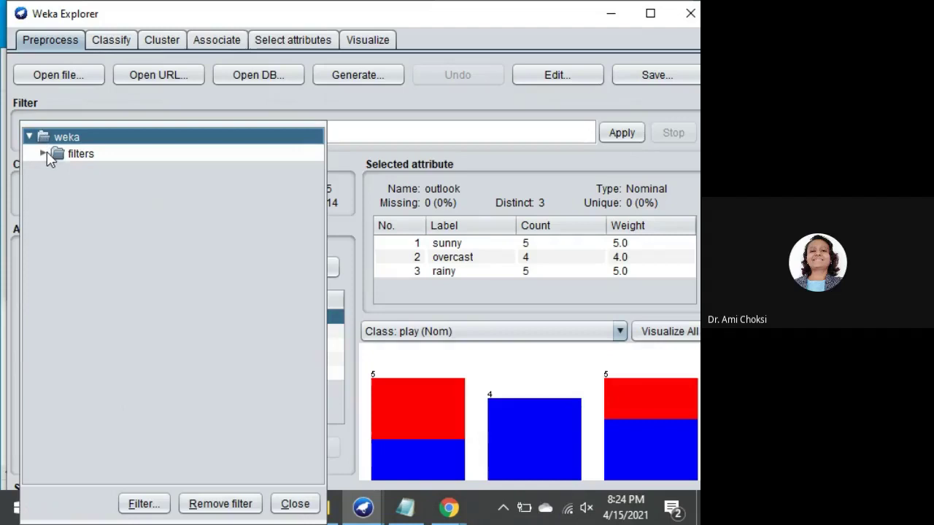
left_click(43, 153)
left_click(57, 237)
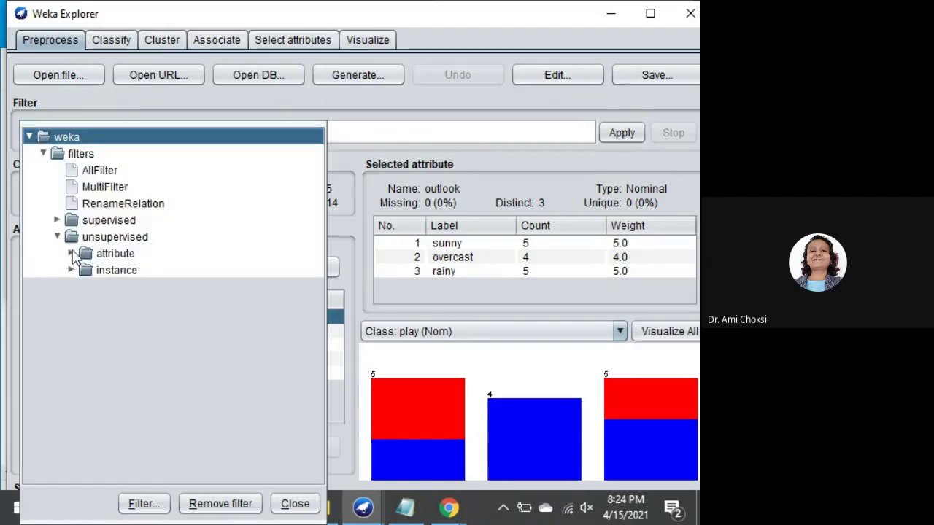
left_click(70, 254)
scroll(190, 310, "down", 5)
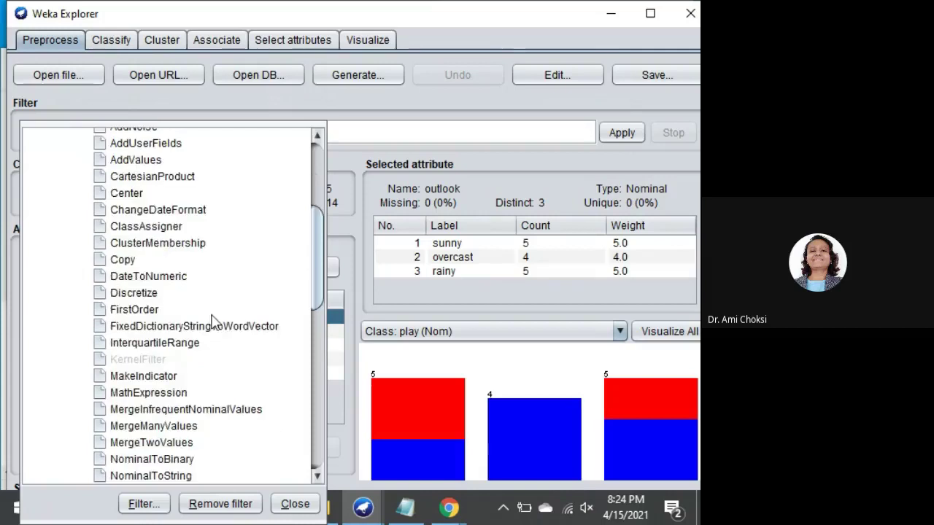
scroll(213, 321, "down", 1)
scroll(215, 325, "down", 2)
scroll(217, 332, "down", 2)
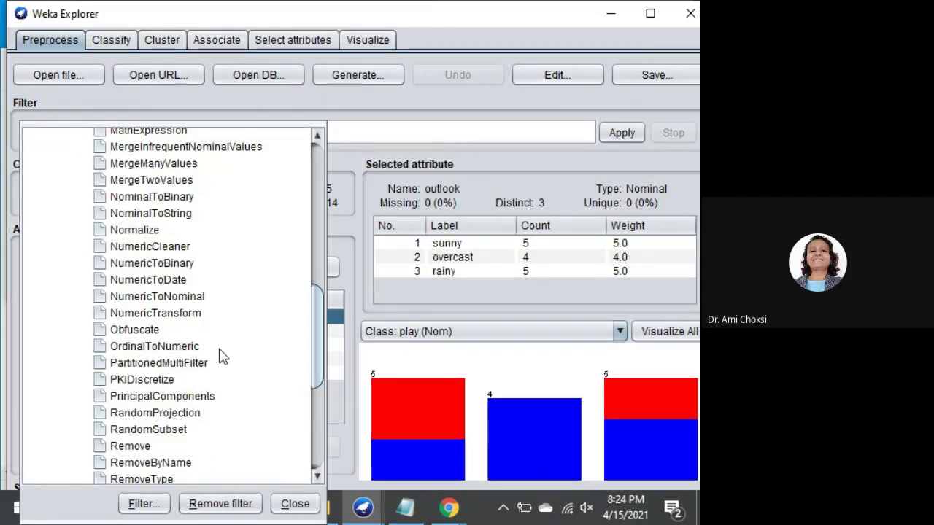
scroll(222, 358, "down", 1)
scroll(223, 358, "down", 1)
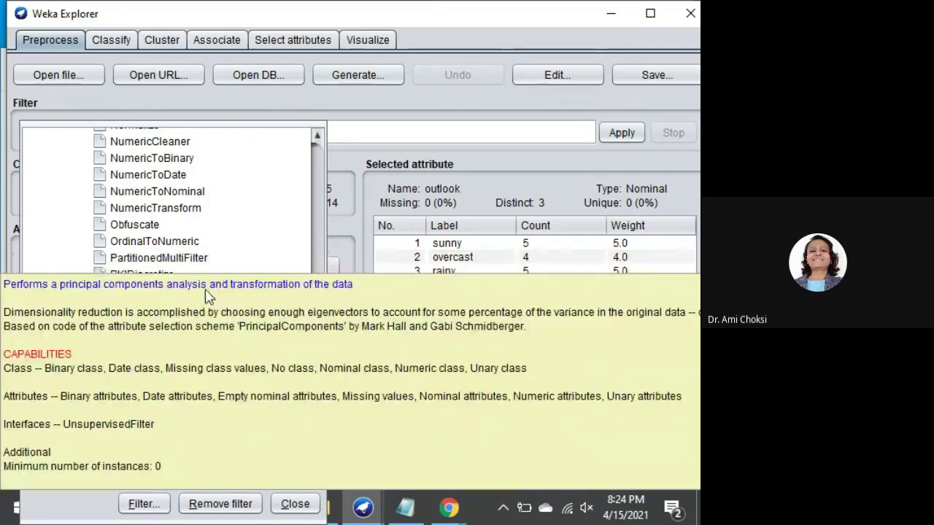
mouse_move(155, 413)
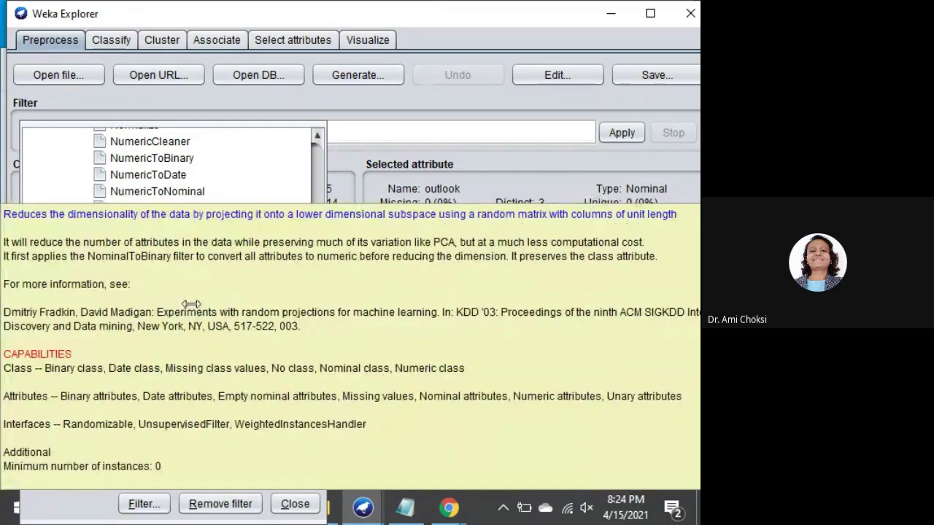
key("Escape")
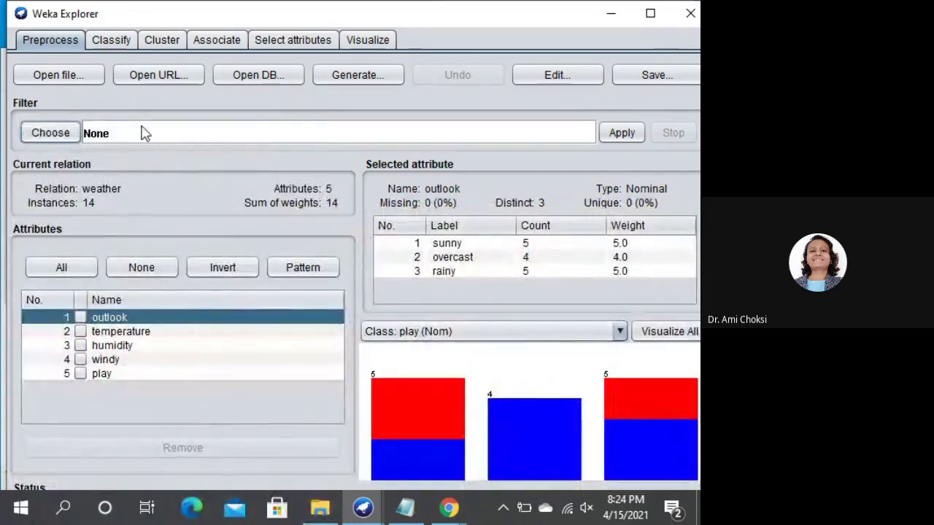
- Reopen the filter tree at filters > unsupervised > attribute and scroll down to PrincipalComponents
left_click(71, 139)
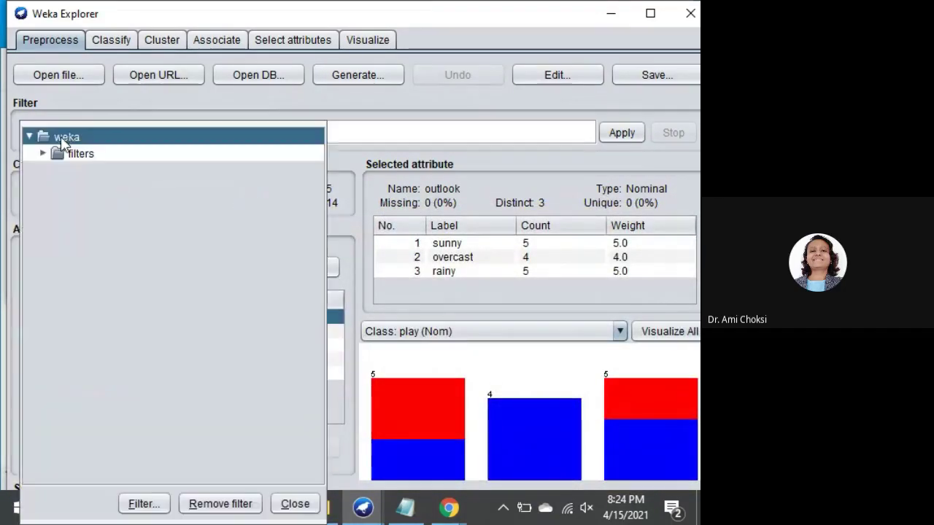
left_click(43, 154)
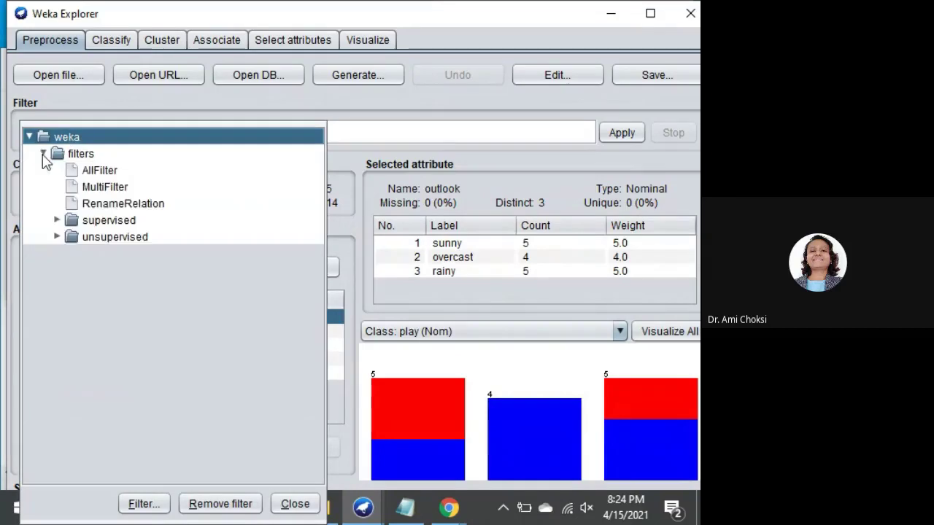
left_click(57, 237)
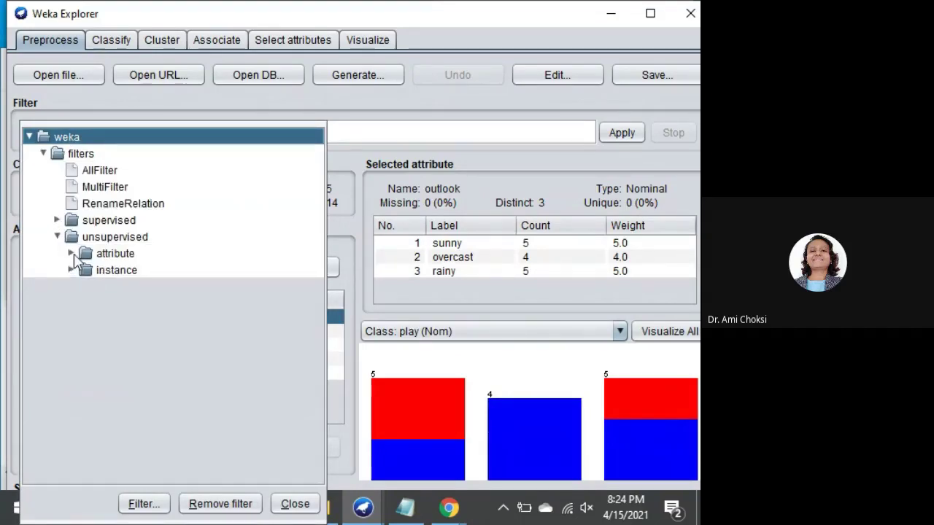
left_click(70, 253)
scroll(190, 314, "down", 3)
scroll(206, 357, "down", 2)
scroll(206, 358, "down", 2)
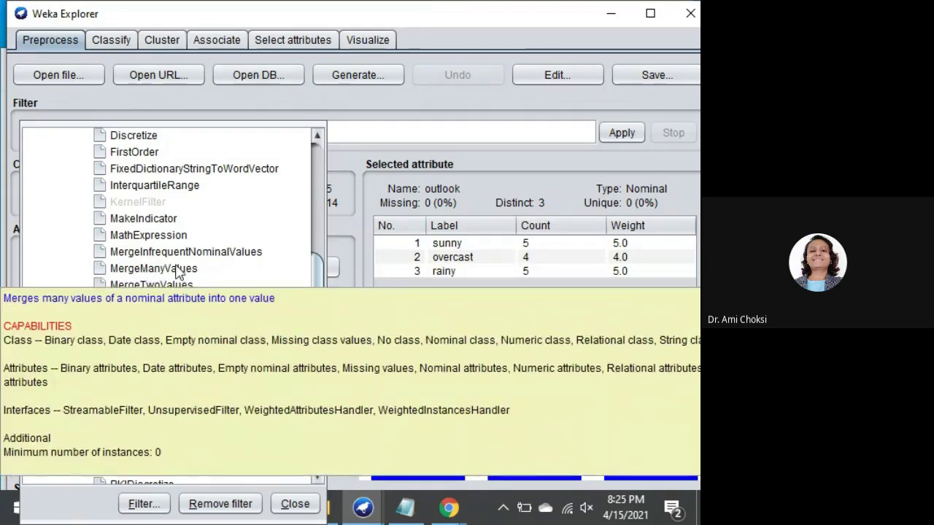
scroll(292, 337, "down", 1)
scroll(292, 337, "down", 1)
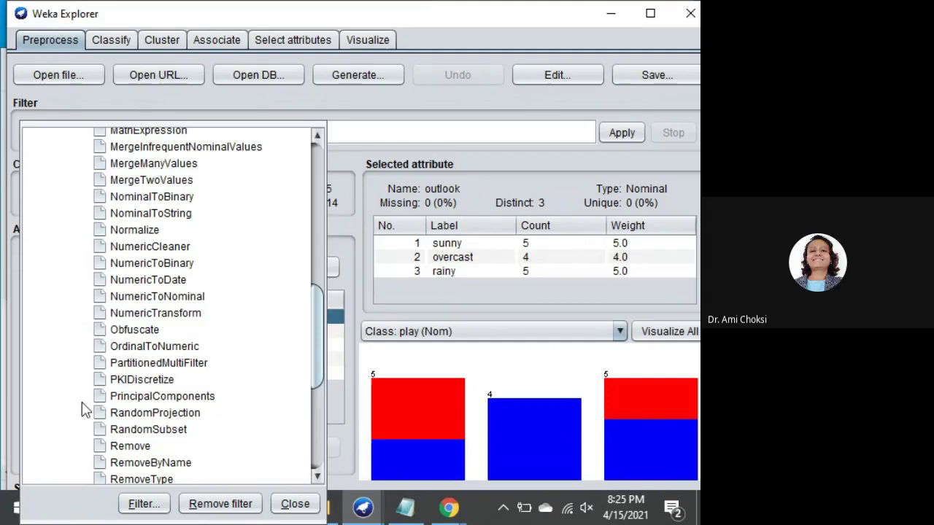
- Choose PrincipalComponents and confirm its default settings, with variance covered 0.95
left_click(117, 398)
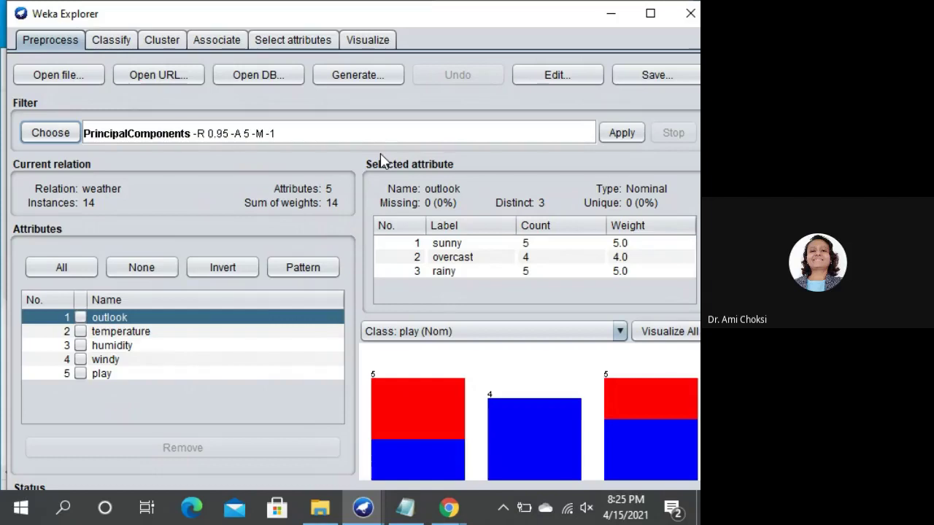
left_click(338, 137)
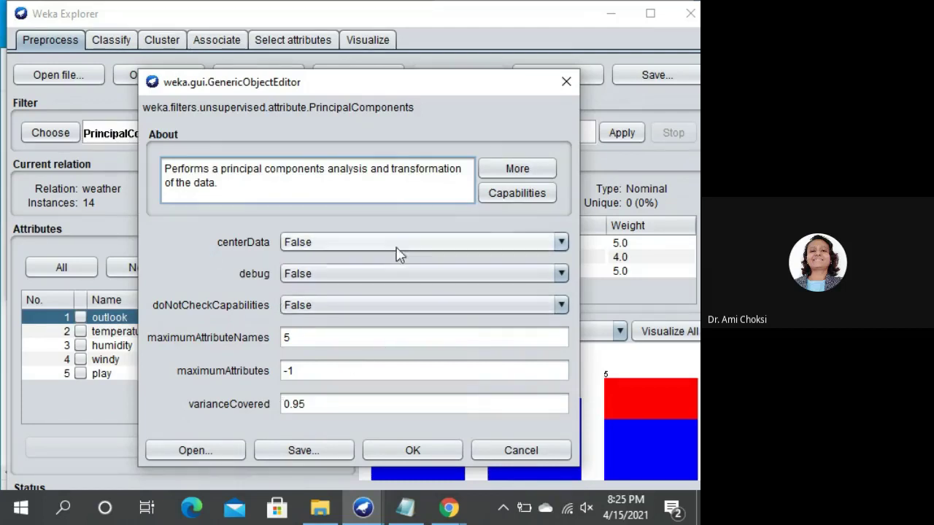
left_click(413, 452)
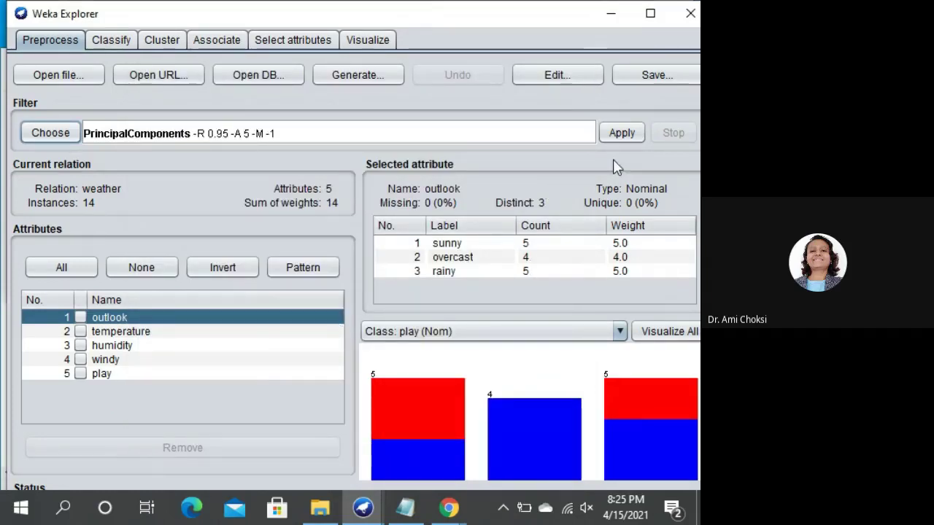
- Check the original attribute histograms, then apply PrincipalComponents to the 14 weather instances
left_click(655, 341)
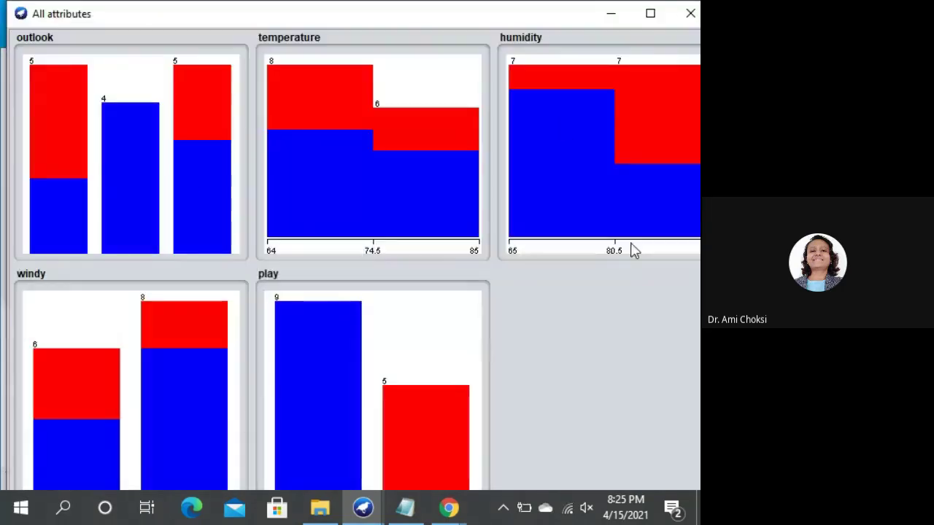
left_click(692, 15)
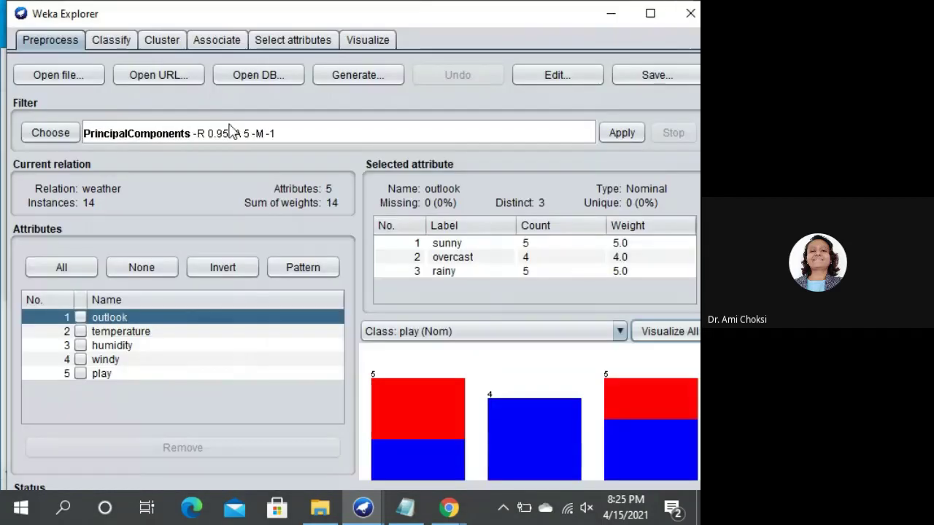
left_click(611, 138)
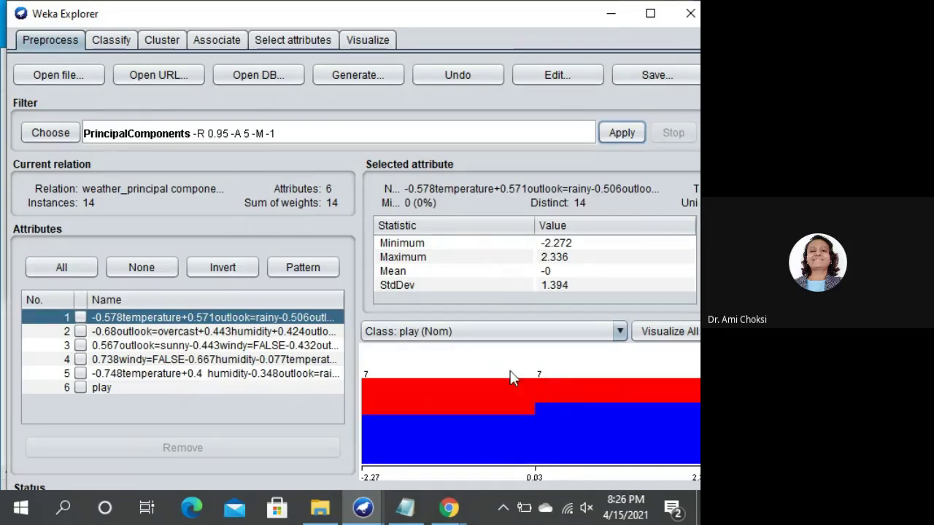
left_click(556, 77)
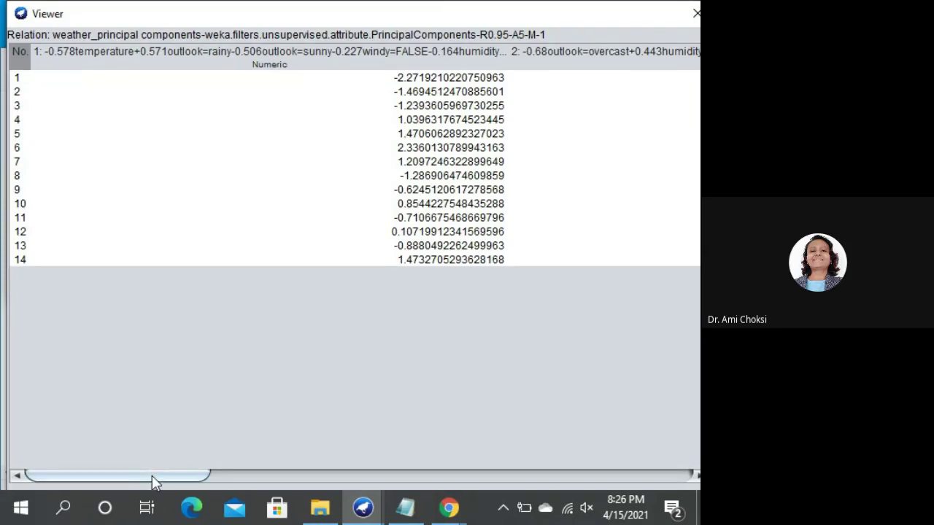
mouse_move(151, 475)
left_mouse_down()
mouse_move(284, 482)
mouse_move(416, 513)
mouse_move(635, 520)
left_mouse_up()
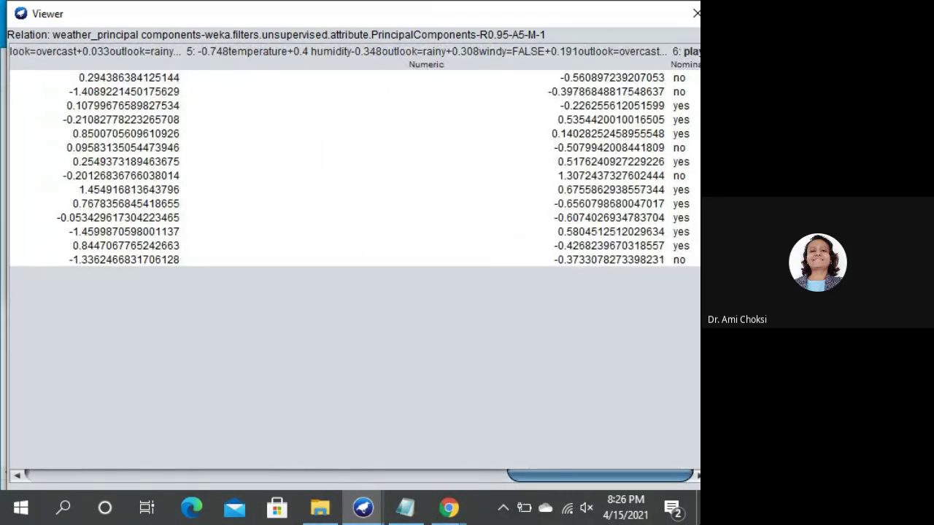
left_click_drag(600, 475, 65, 436)
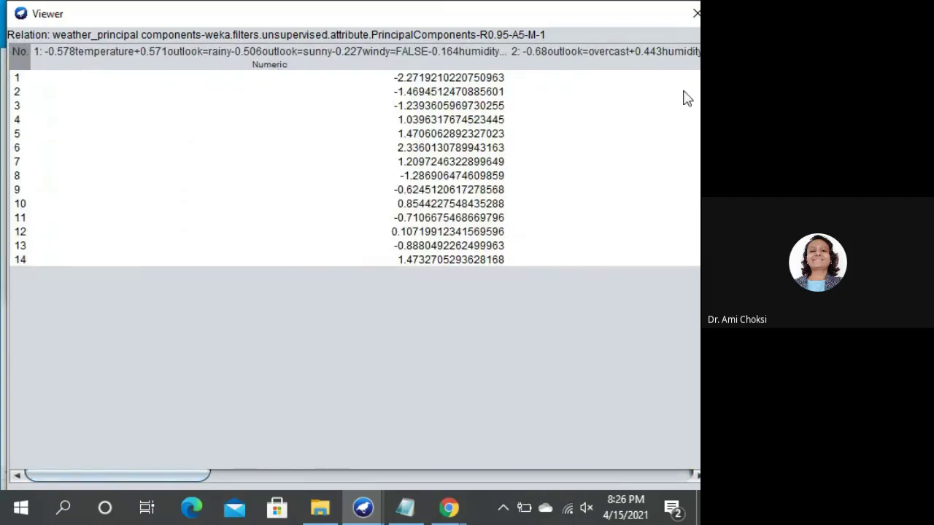
left_click(692, 13)
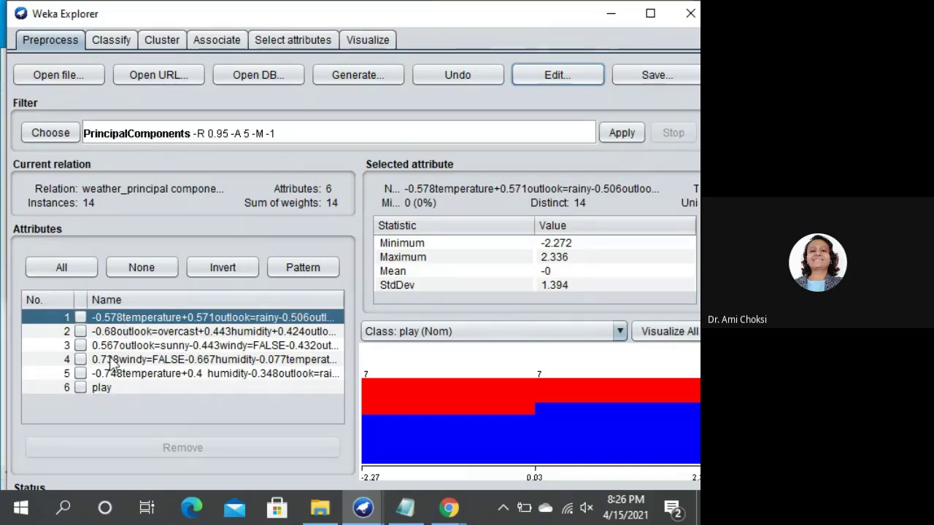
left_click(144, 321)
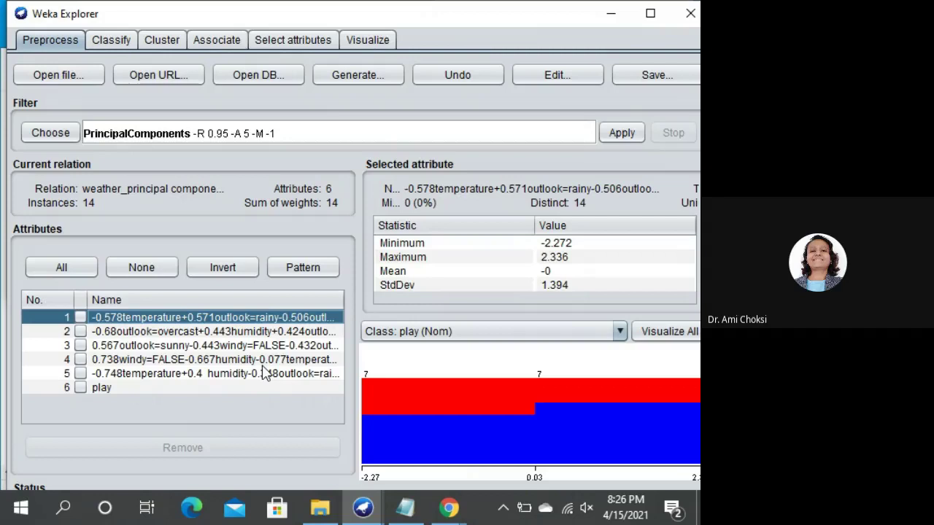
key("Down")
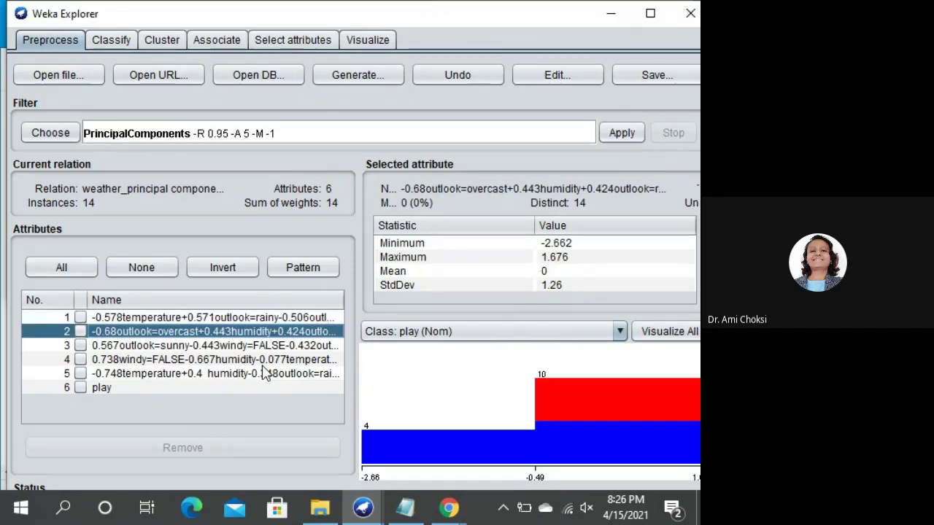
key("Down")
key("Down")
key("Down")
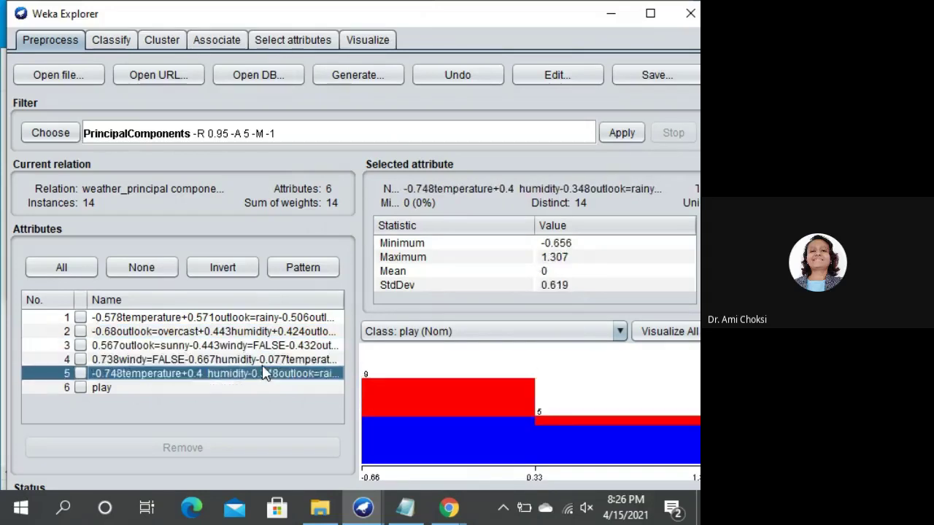
key("Down")
key("Up")
key("Up")
key("Up")
key("Up")
key("Up")
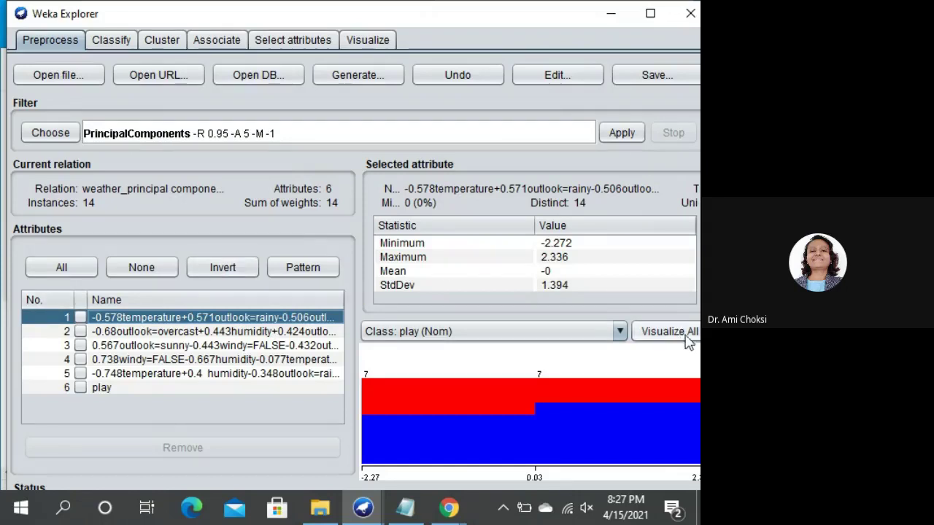
left_click(642, 331)
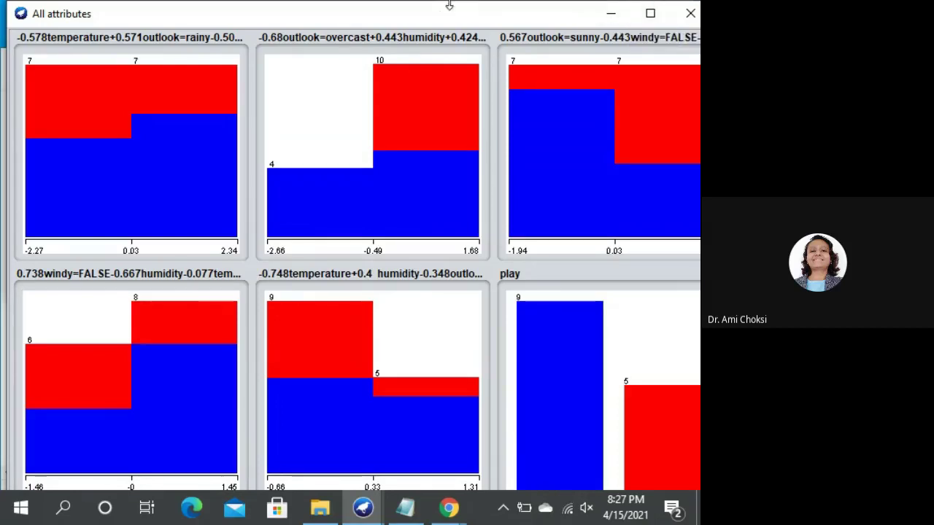
left_click_drag(440, 18, 430, 19)
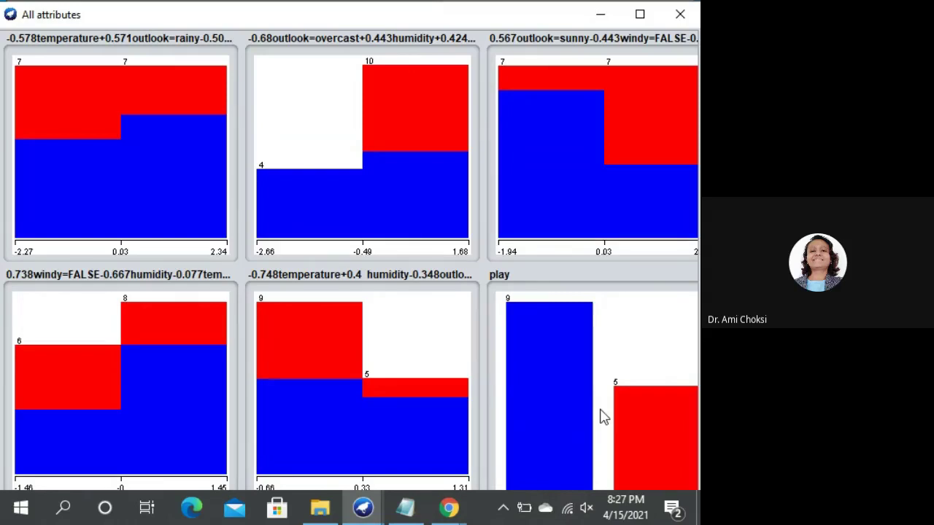
left_click(680, 15)
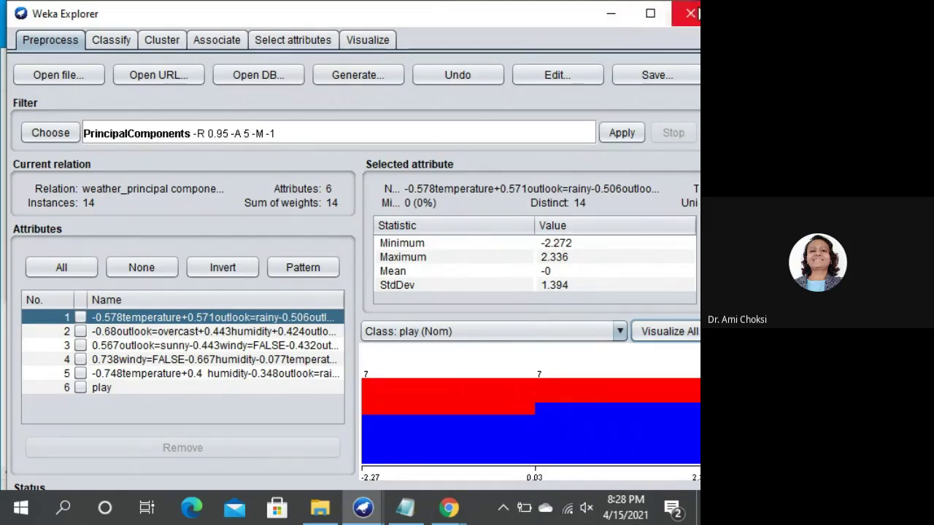
- Close the Weka Explorer, then choose Stop recording from the Meet options menu in Chrome
left_click(693, 13)
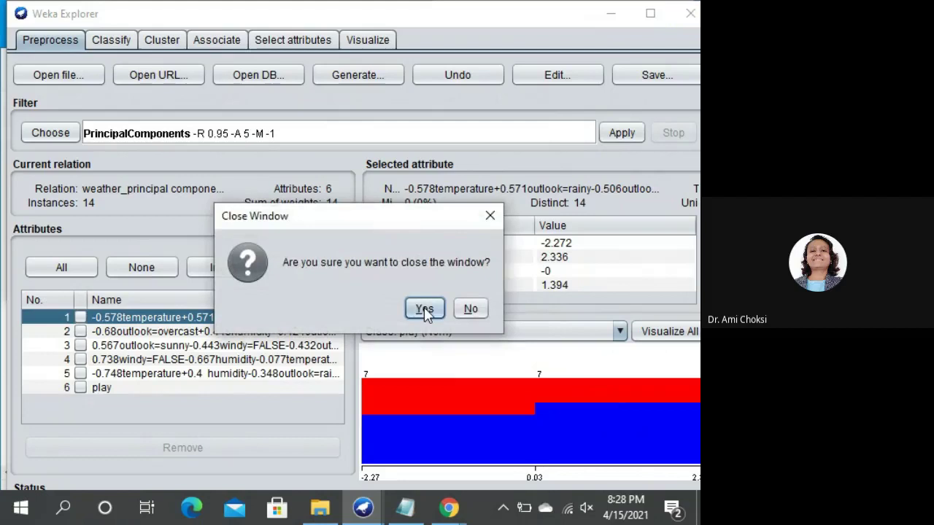
left_click(424, 309)
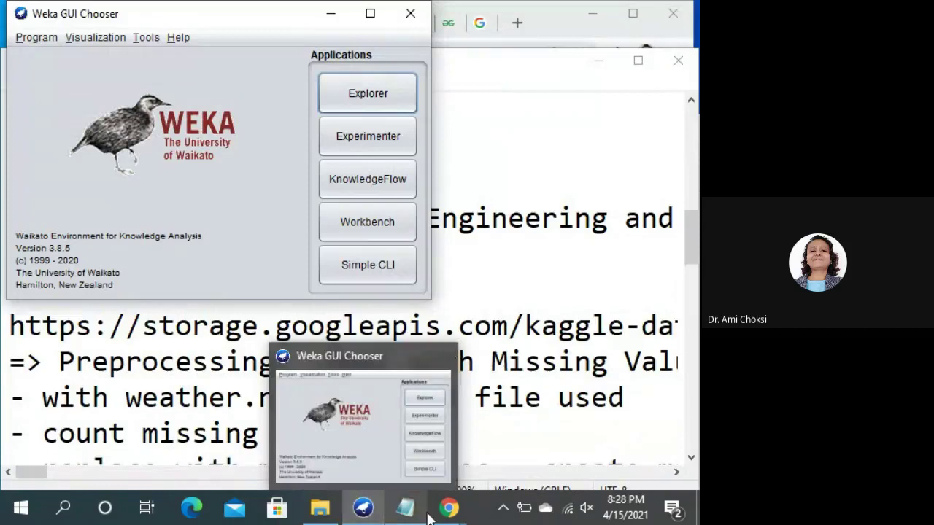
left_click(450, 511)
left_click(398, 430)
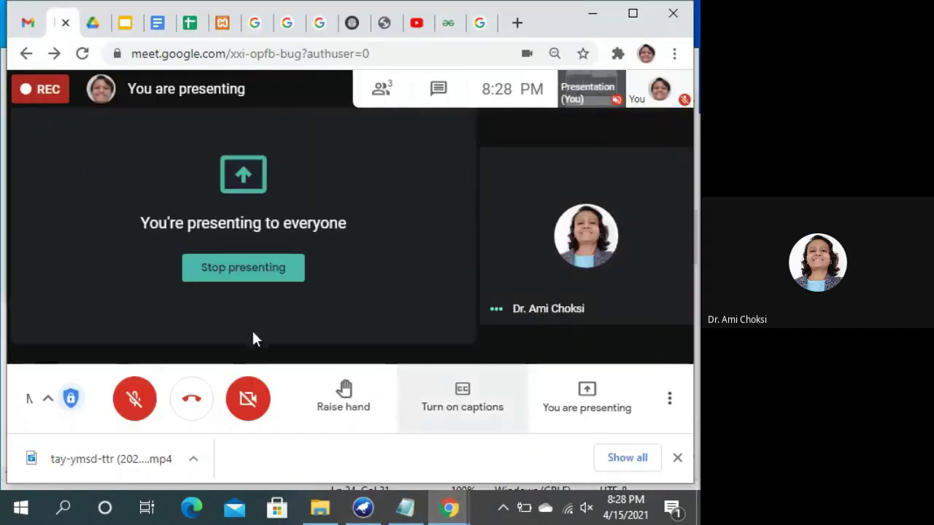
left_click(670, 403)
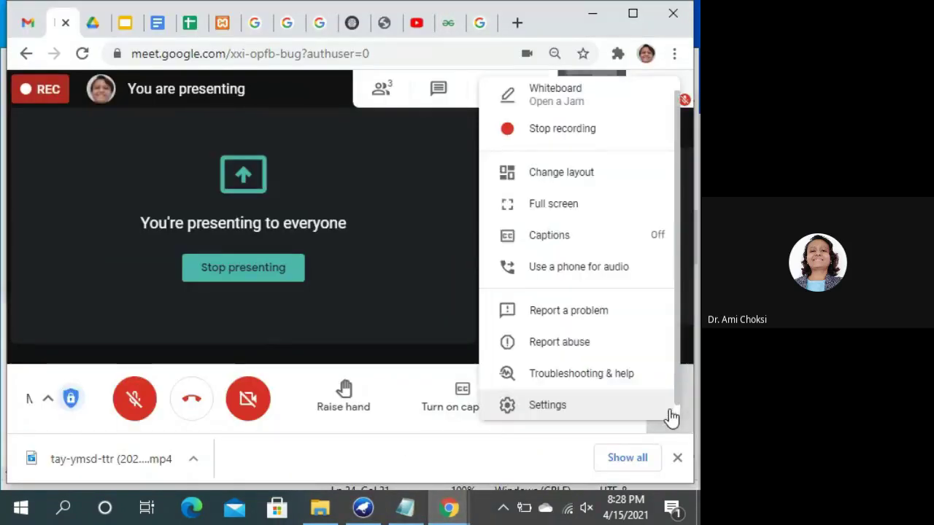
left_click(574, 128)
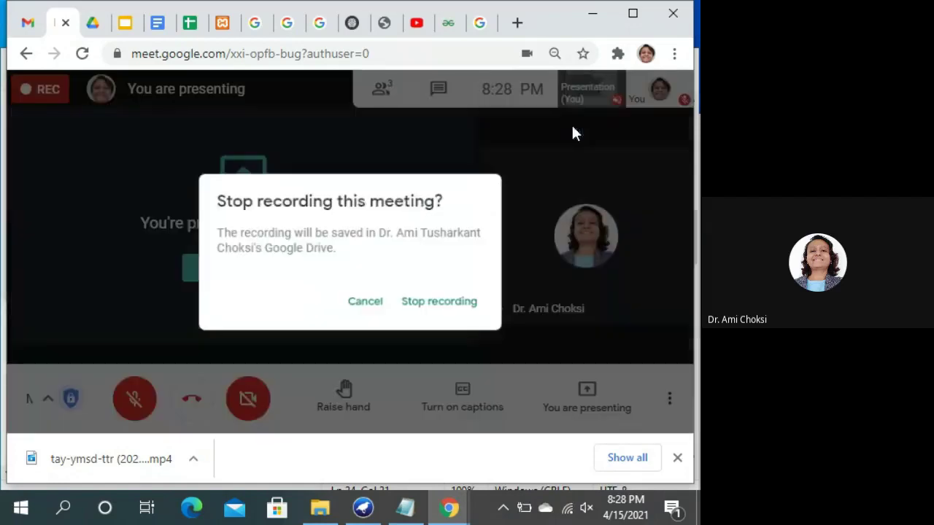